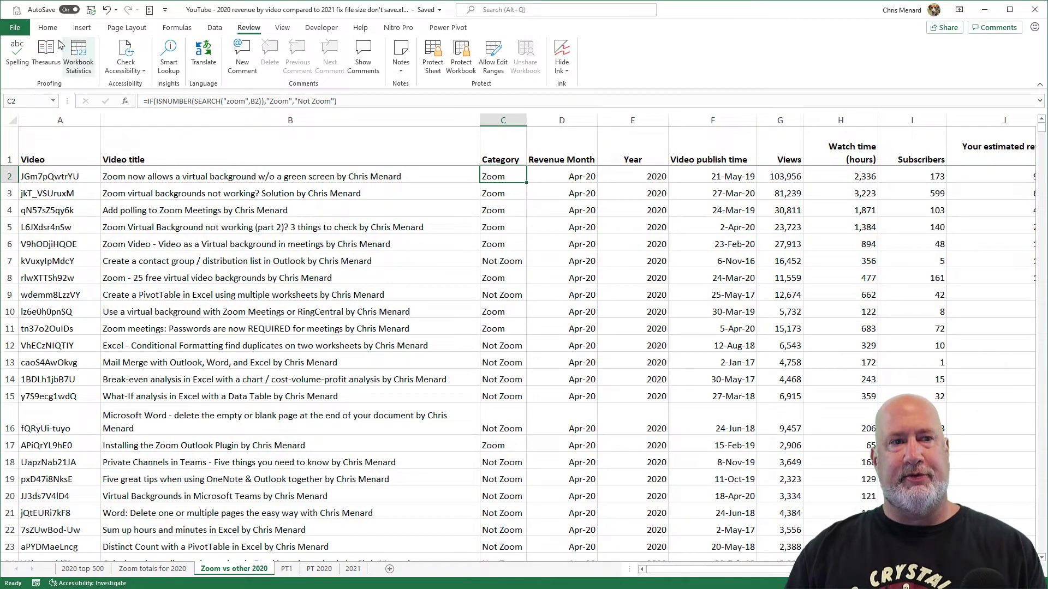
Note the workbook's 20.3MB size under File > Info, then go back to the worksheet
left_click(16, 27)
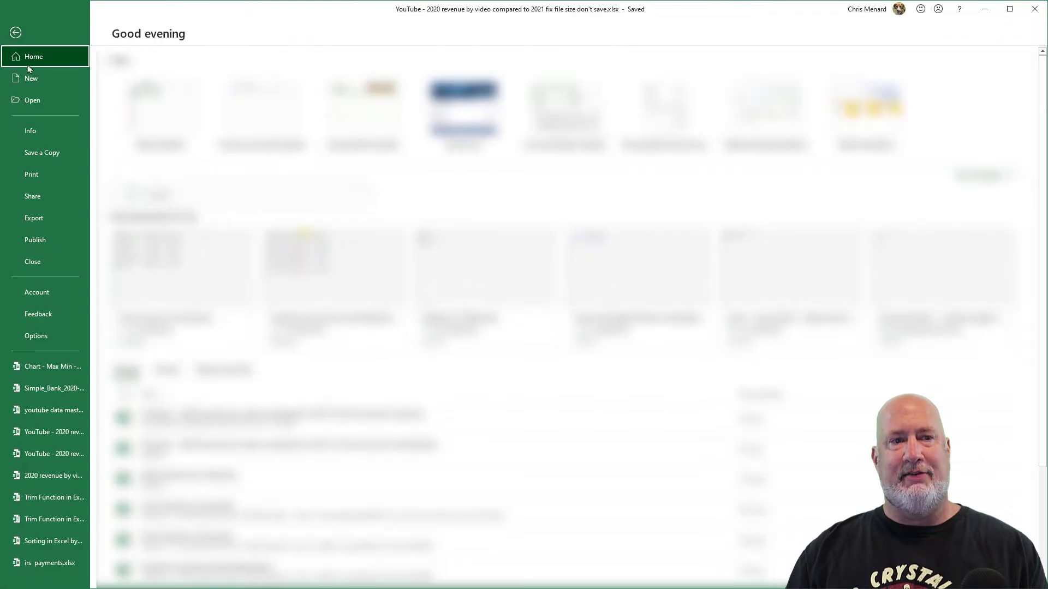
left_click(30, 130)
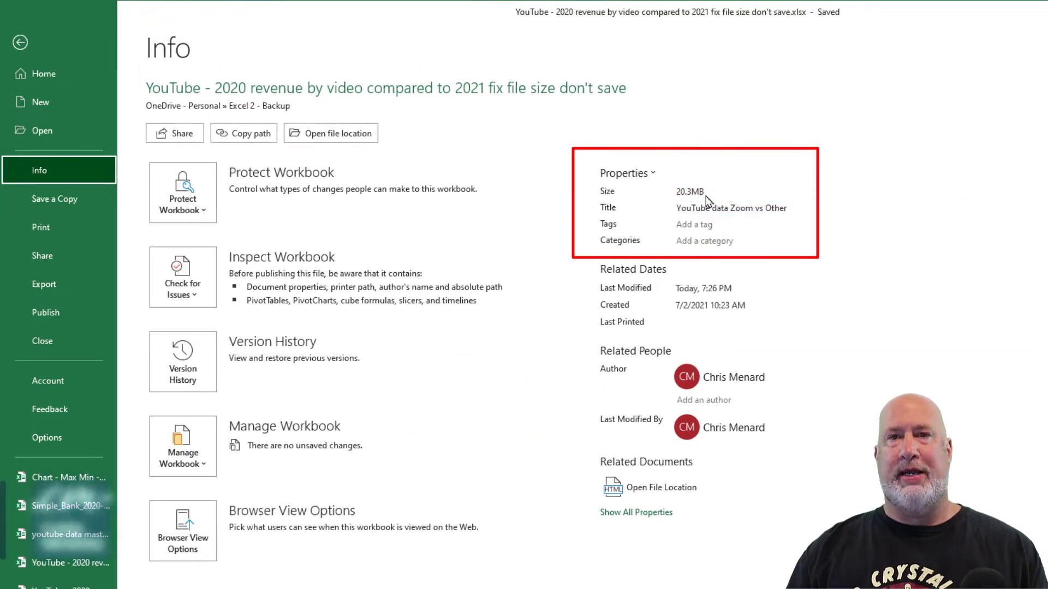
left_click(20, 42)
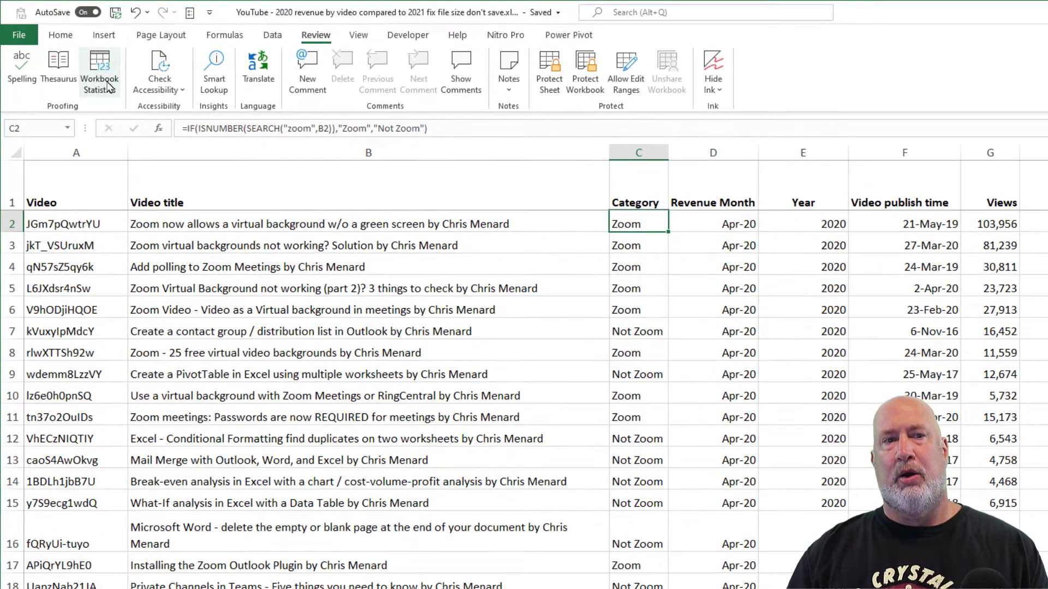
left_click(85, 63)
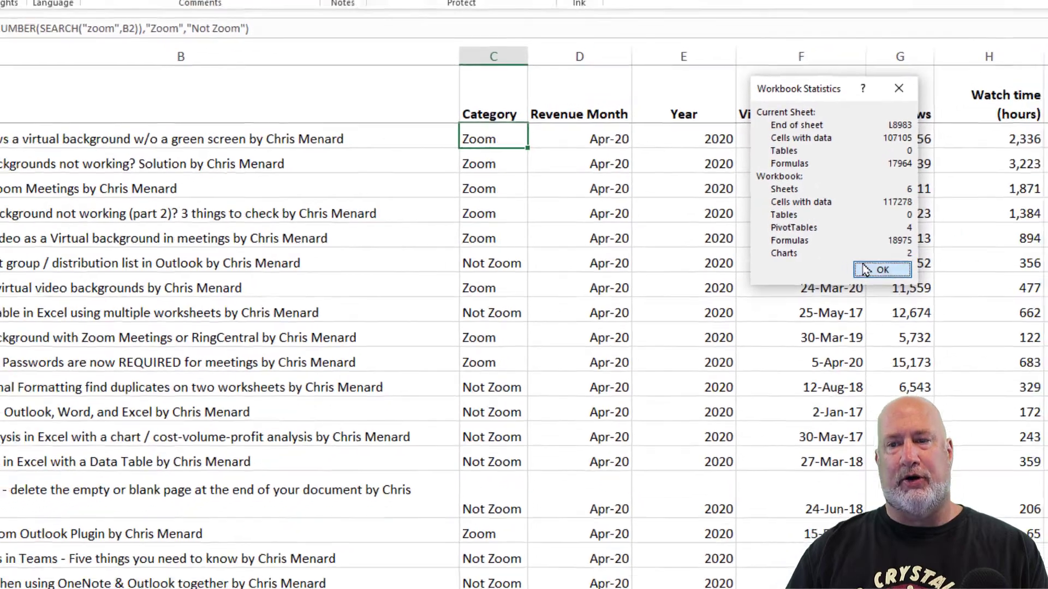
left_click(924, 271)
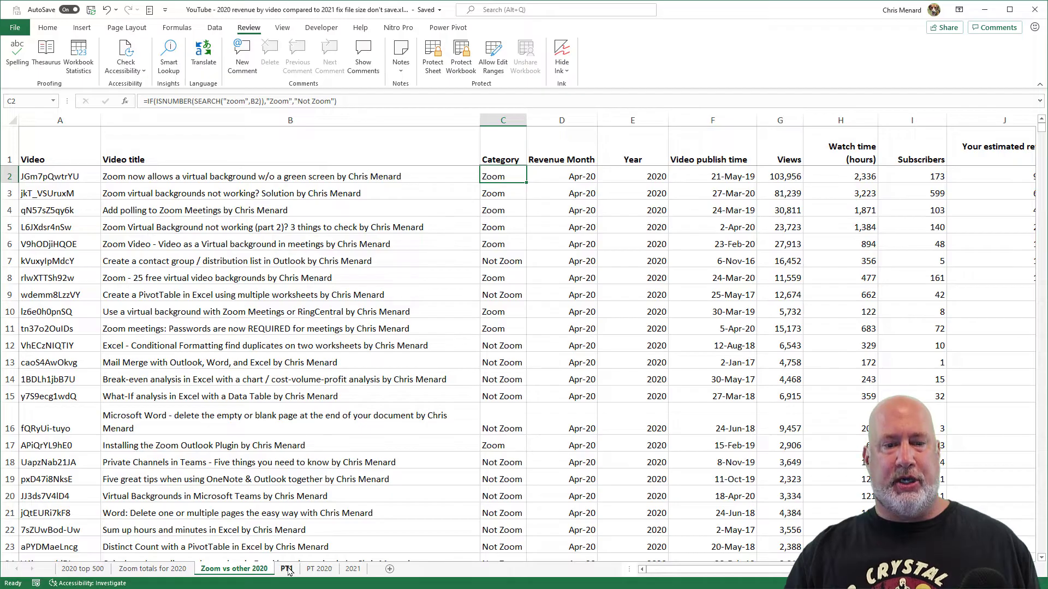
Save the workbook, confirm File > Info still shows 20.3MB, and return to cell B4
left_click(91, 10)
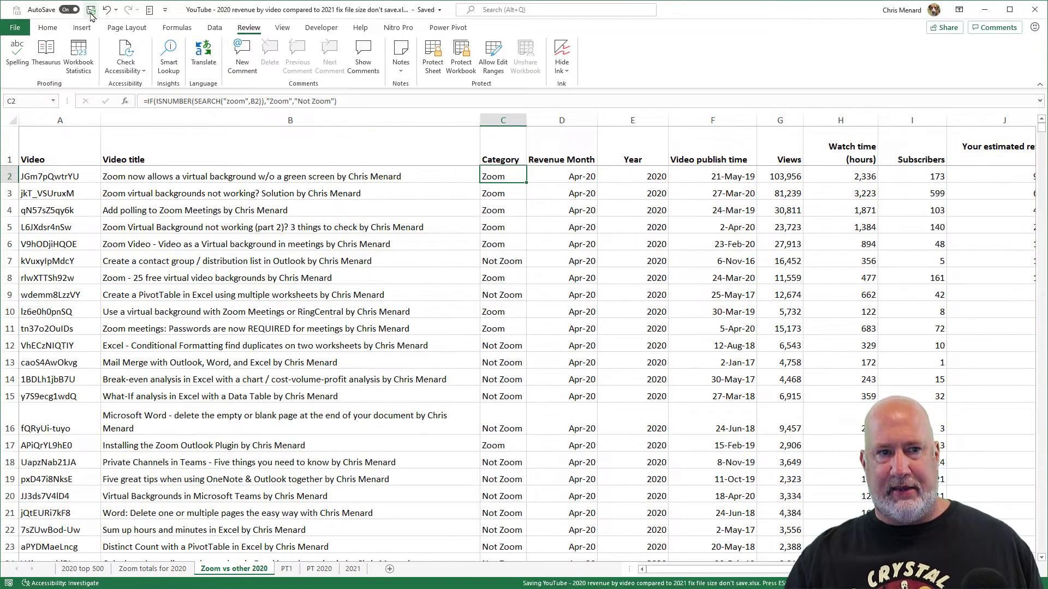
left_click(23, 28)
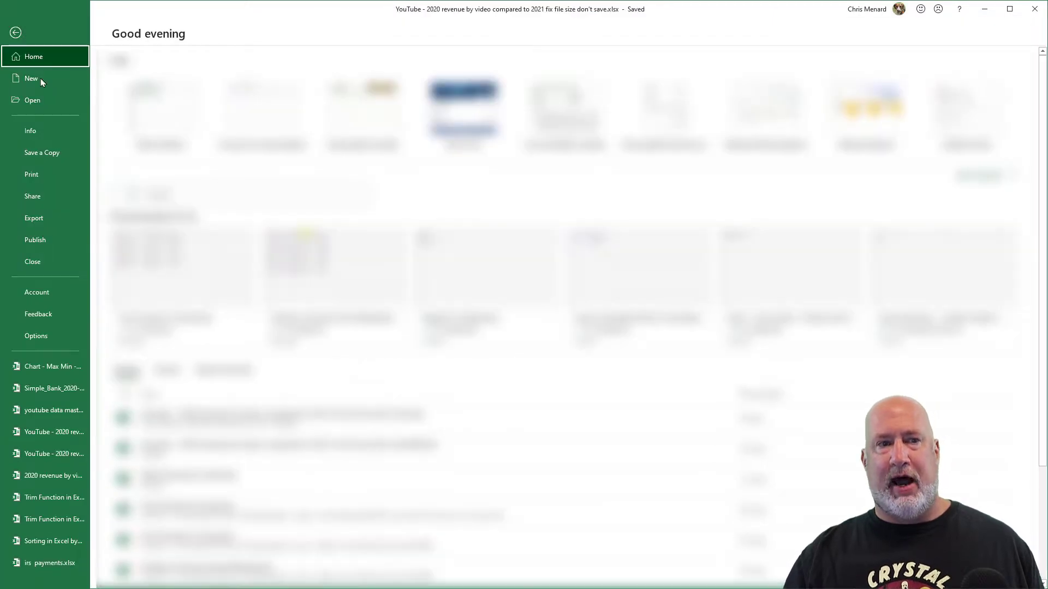
left_click(32, 131)
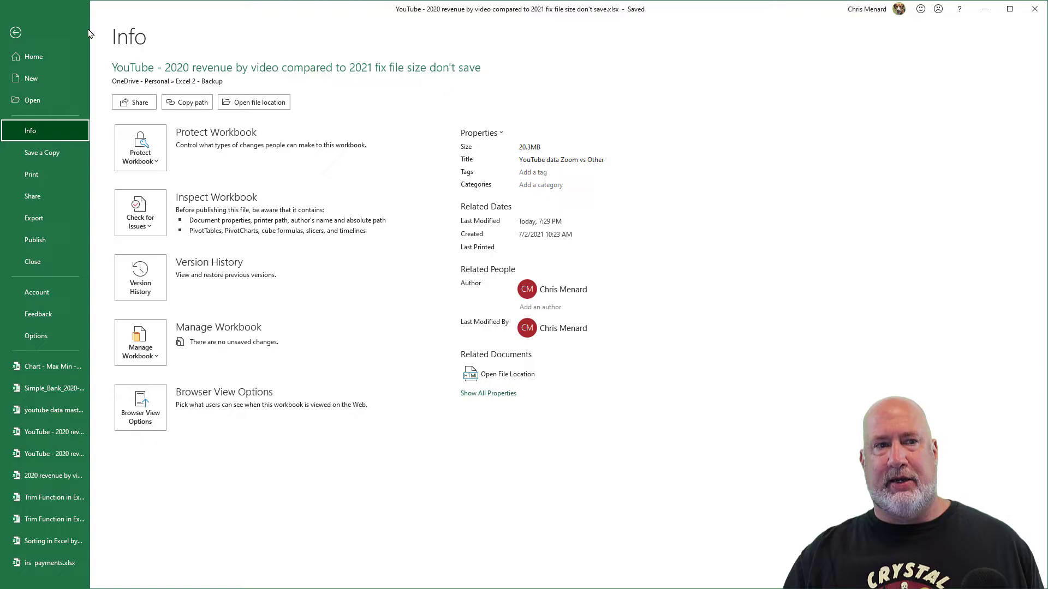
left_click(15, 35)
left_click(311, 206)
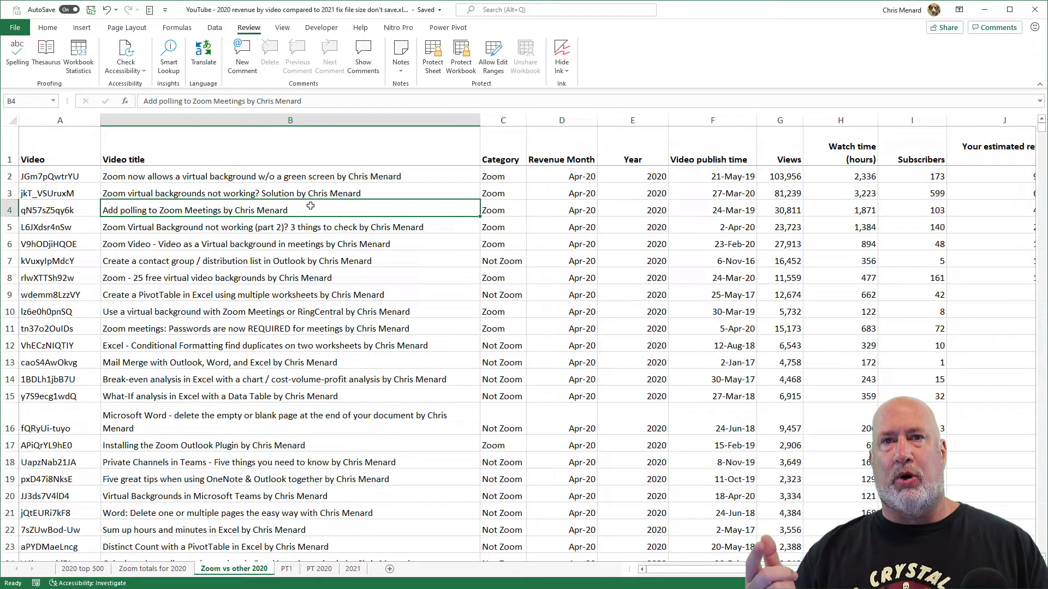
Reveal the last used cell AA1048568 with Ctrl+End, then return to the sheet's top
key("ctrl+Home")
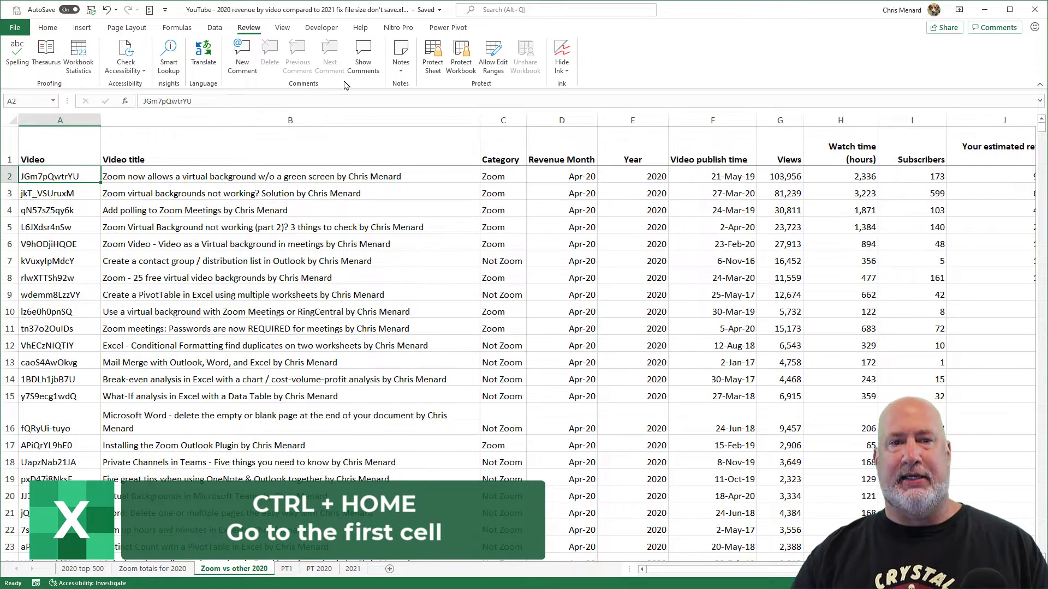
left_click(284, 29)
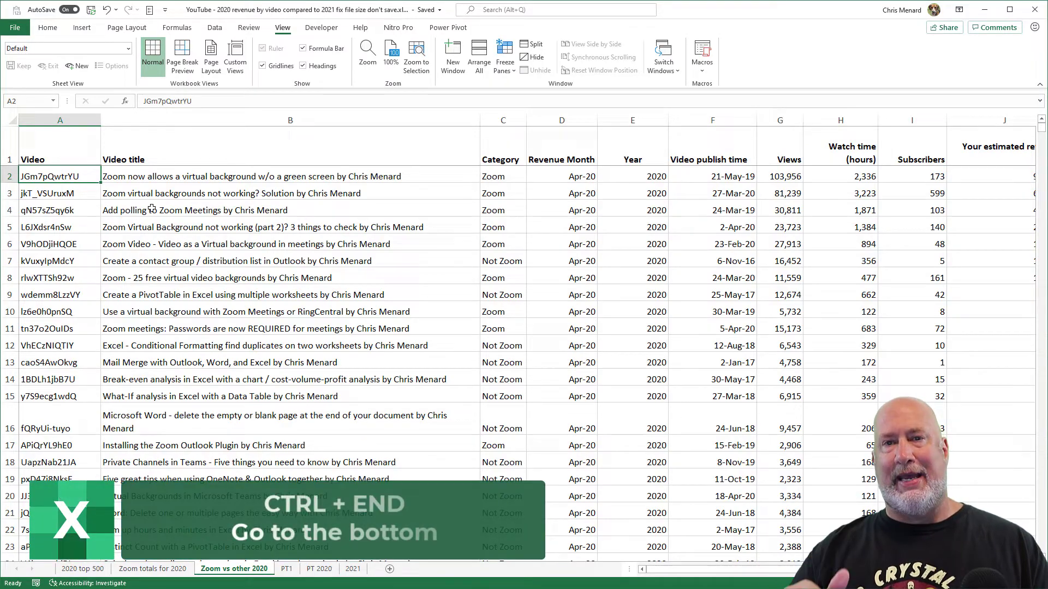
key("ctrl+End")
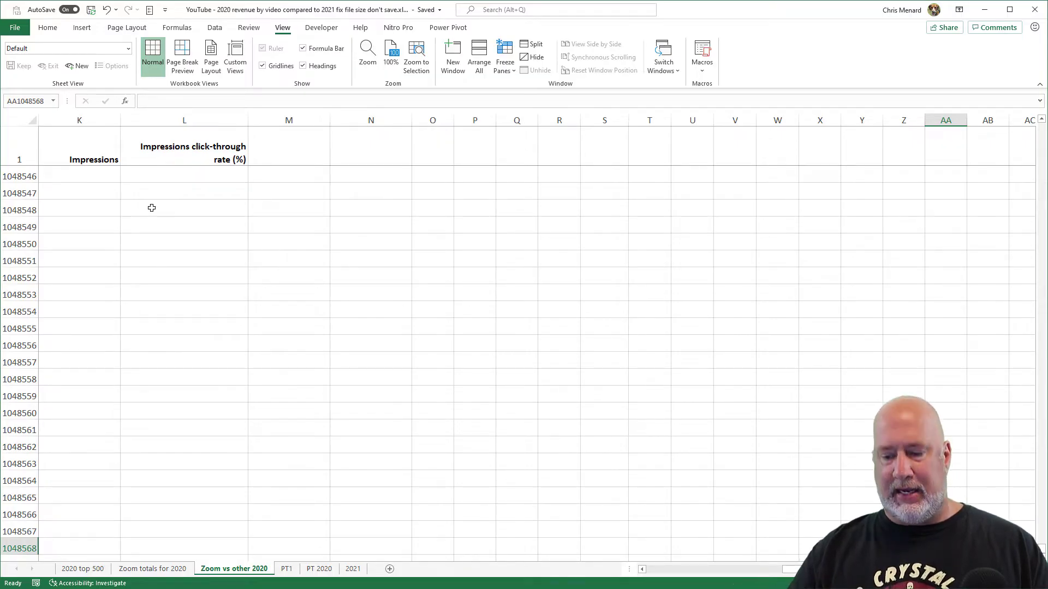
key("Left")
key("Left")
key("Left")
key("Left")
key("Left")
key("Left")
key("Left")
key("Left")
key("Left")
key("Left")
key("Left")
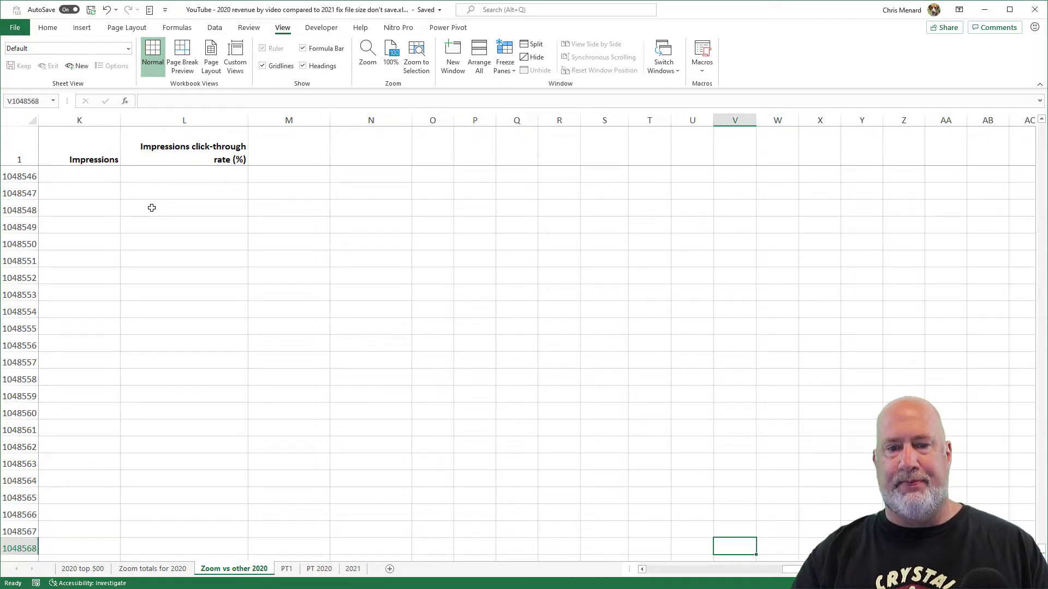
key("ctrl+Home")
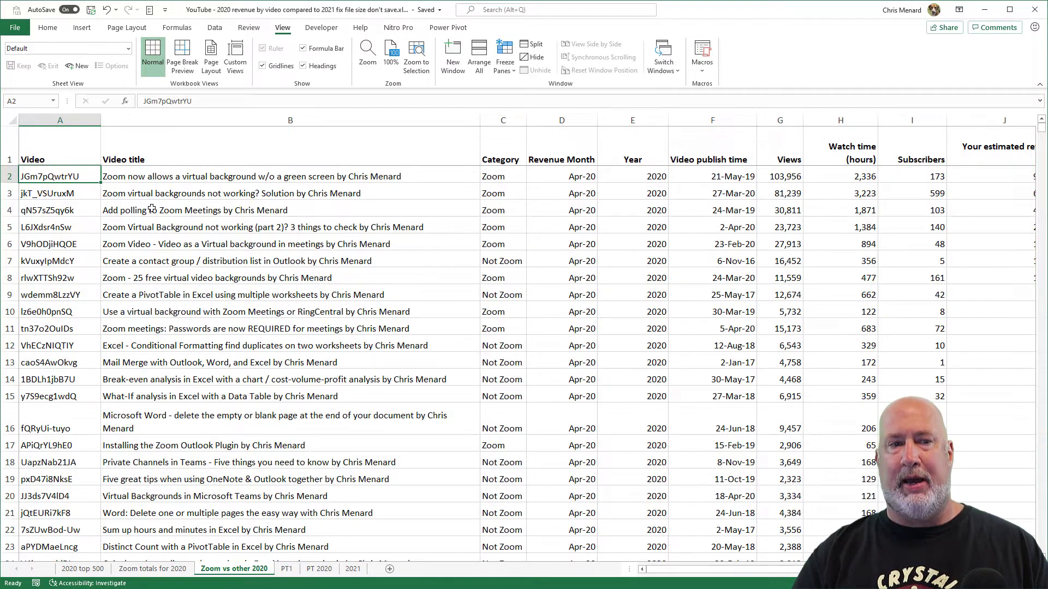
Jump from A2 down to A8983, then right to L8983
key("ctrl+Down")
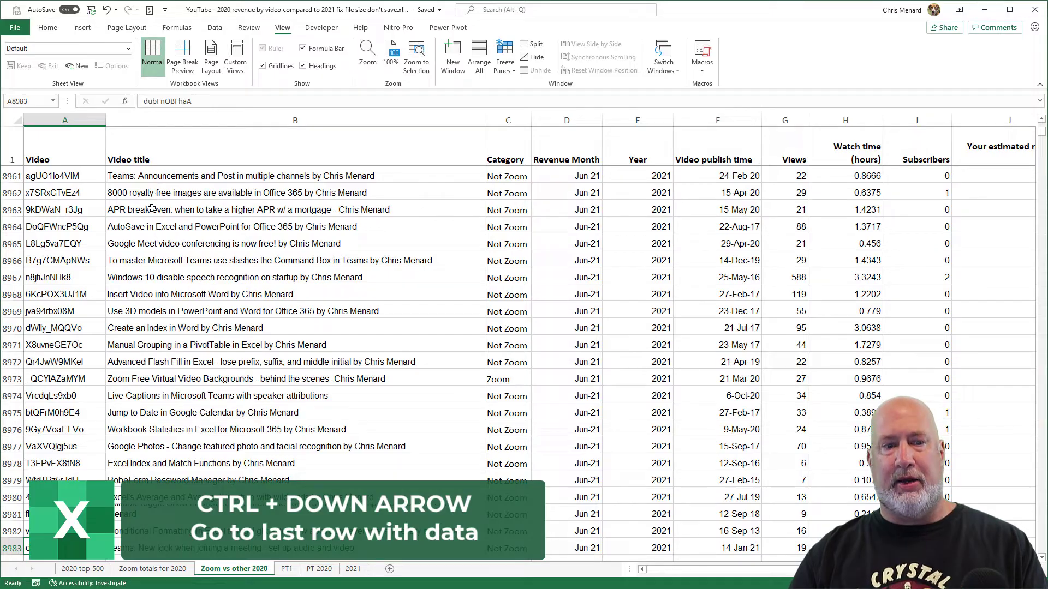
key("ctrl+Right")
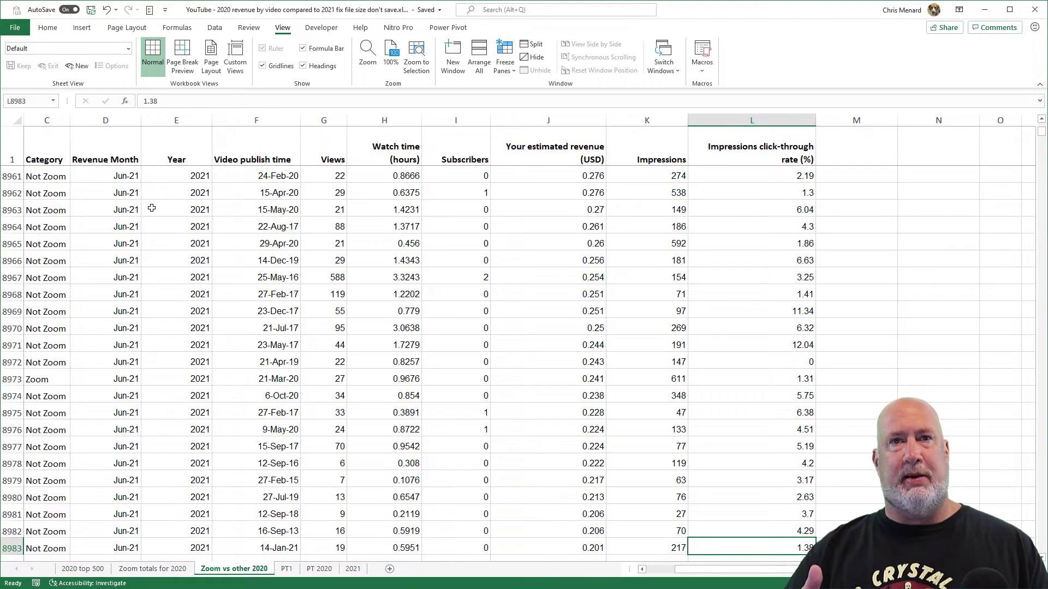
Select empty columns M through XFD and delete them, then return to the top
left_click(843, 125)
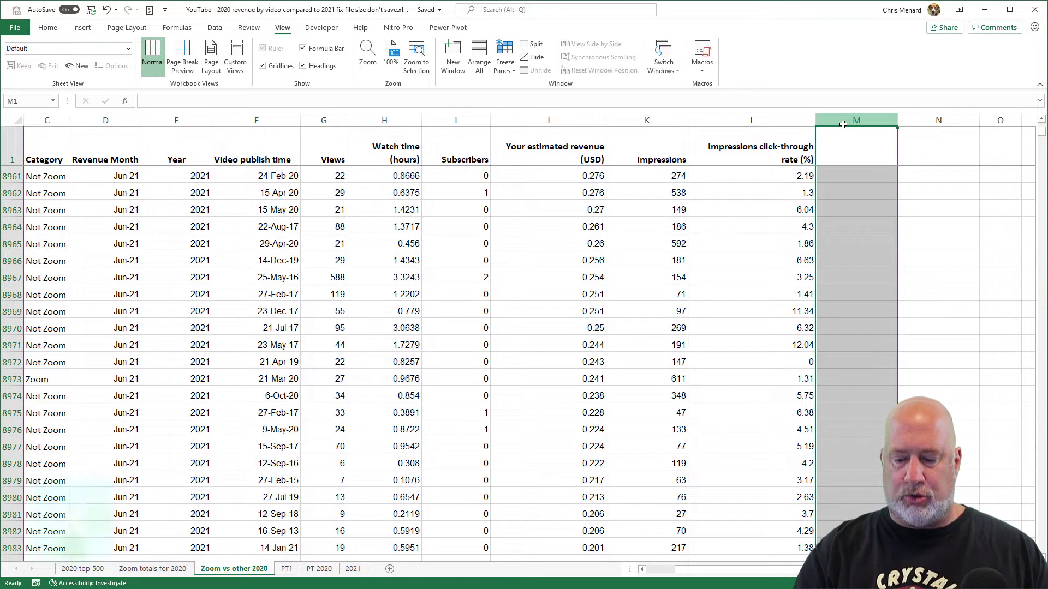
key("ctrl+shift+Right")
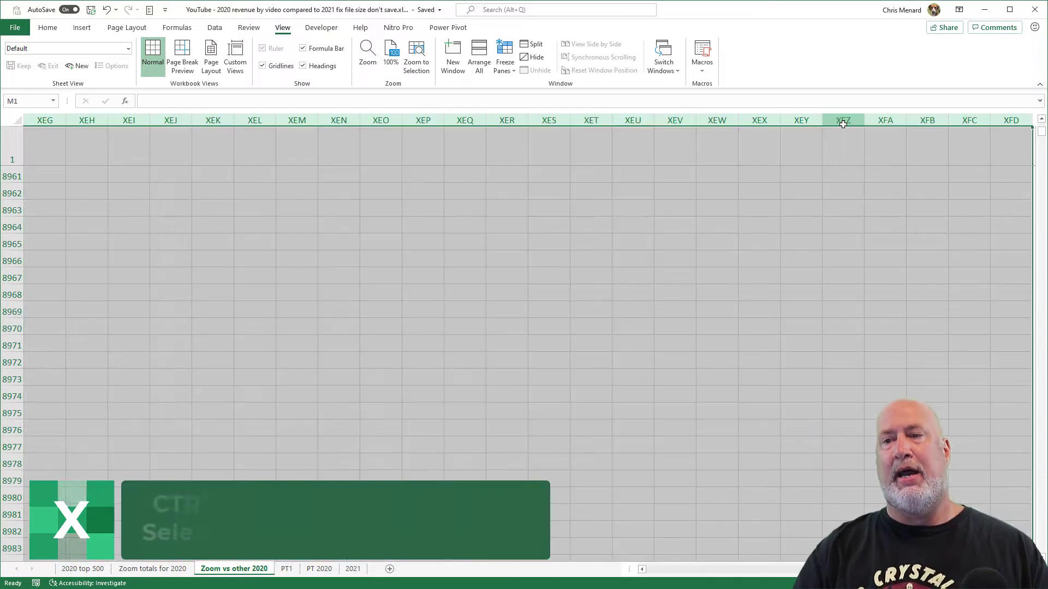
right_click(524, 162)
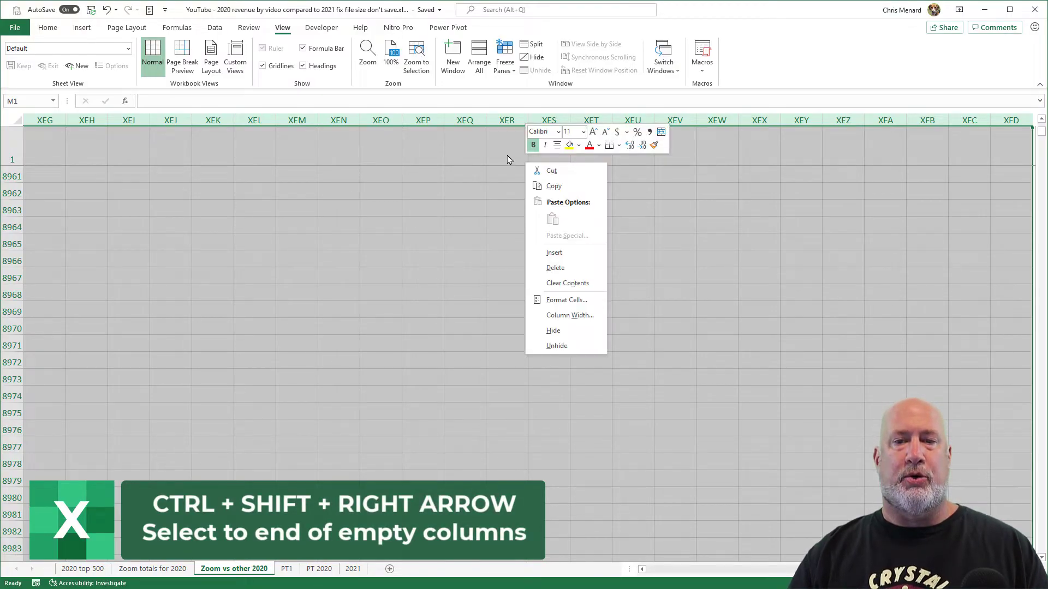
left_click(553, 271)
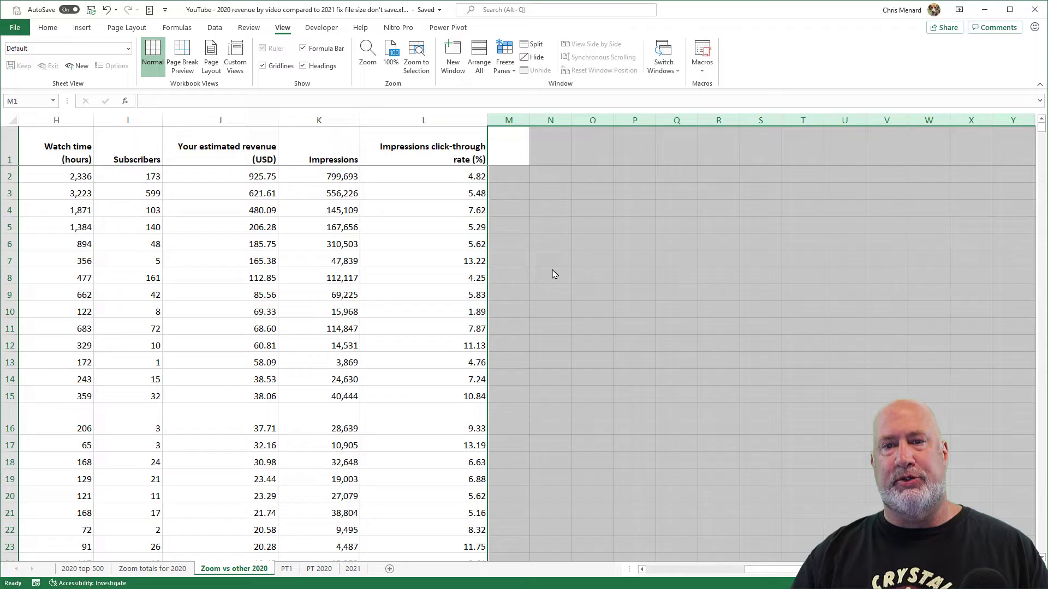
left_click(455, 246)
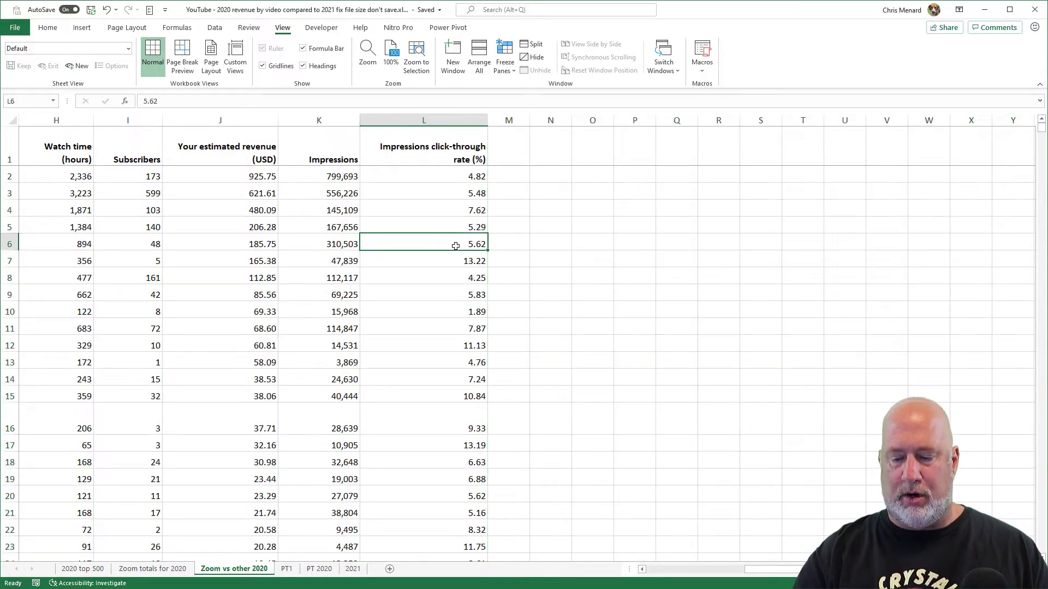
key("ctrl+Home")
Select rows 8984 through the sheet's last row and delete them
key("ctrl+Down")
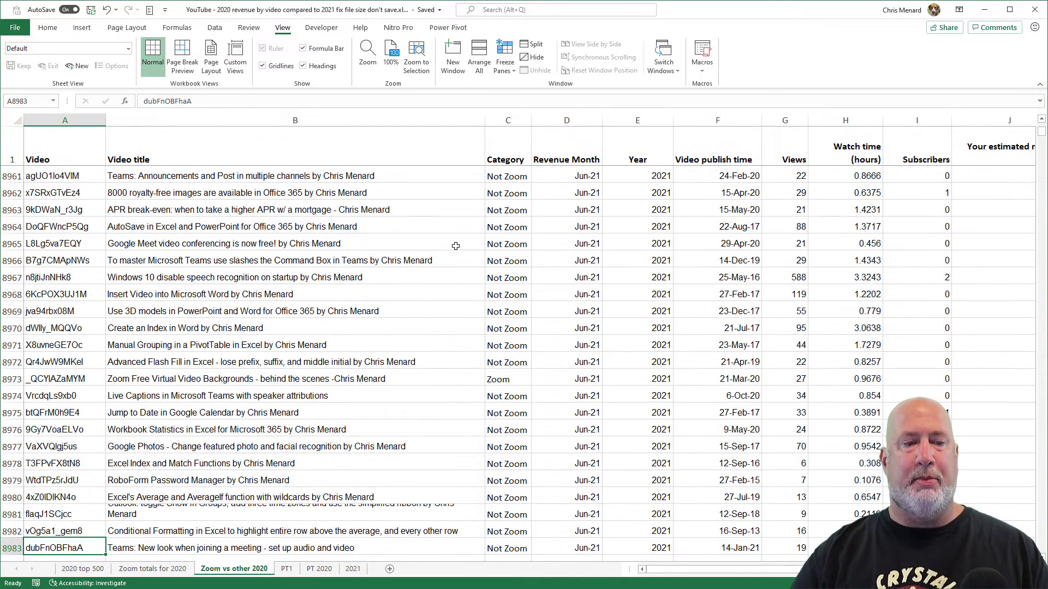
scroll(300, 368, "down", 9)
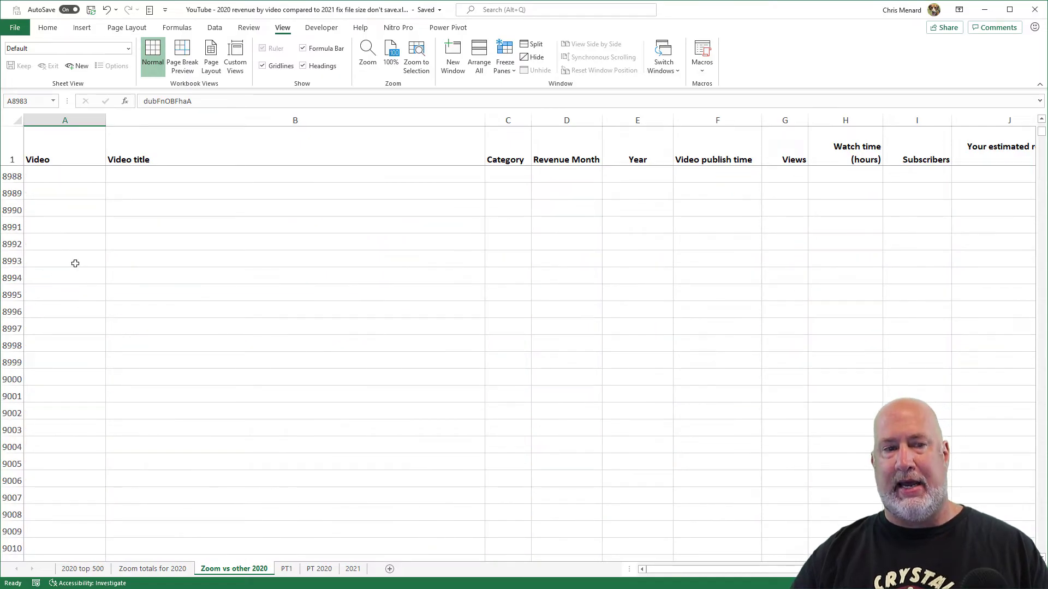
scroll(75, 263, "up", 3)
scroll(41, 260, "up", 3)
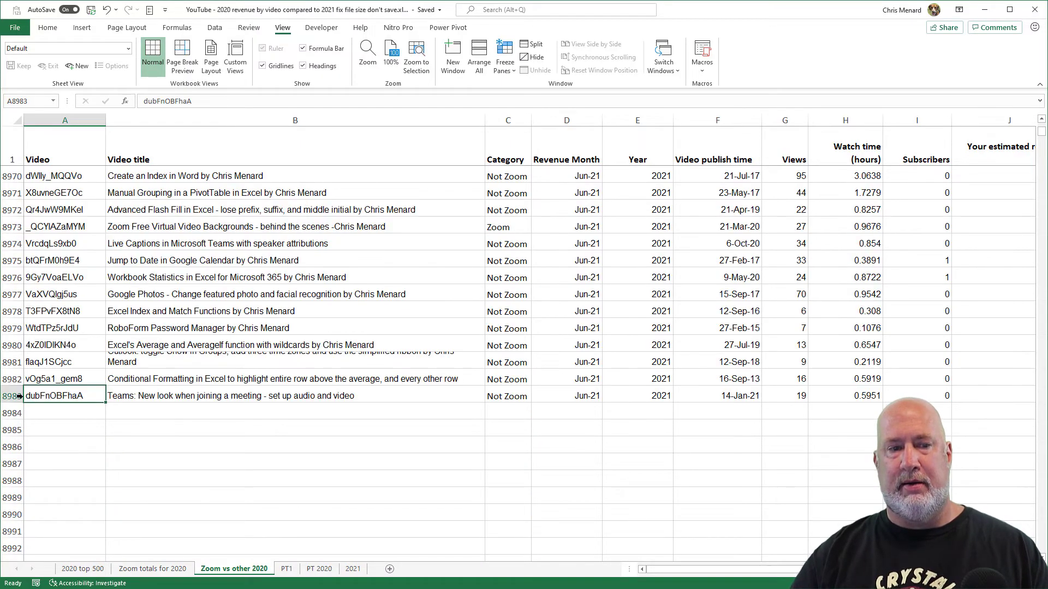
left_click(15, 414)
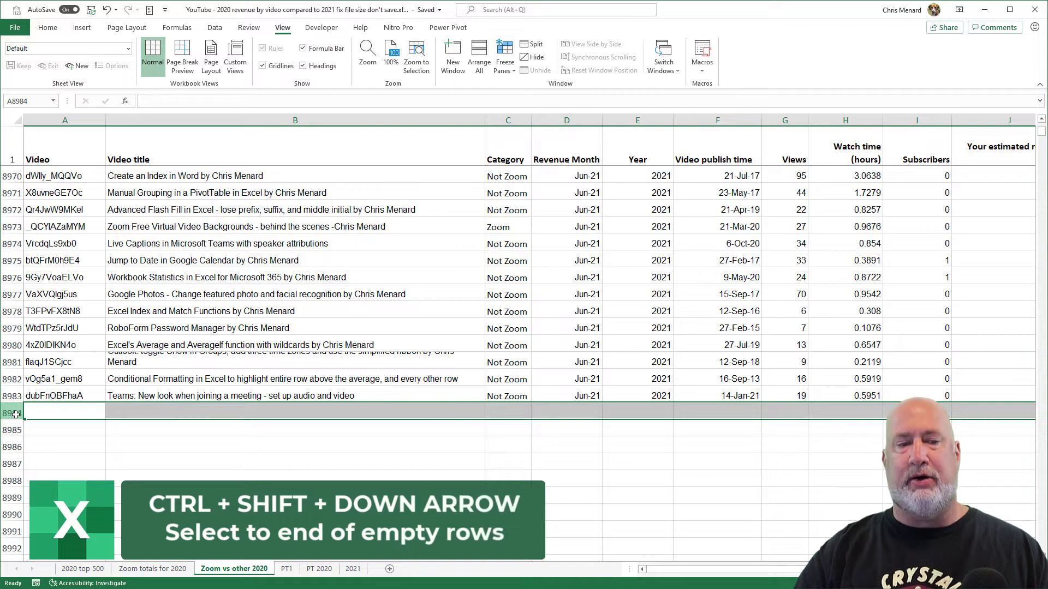
key("ctrl+shift+Down")
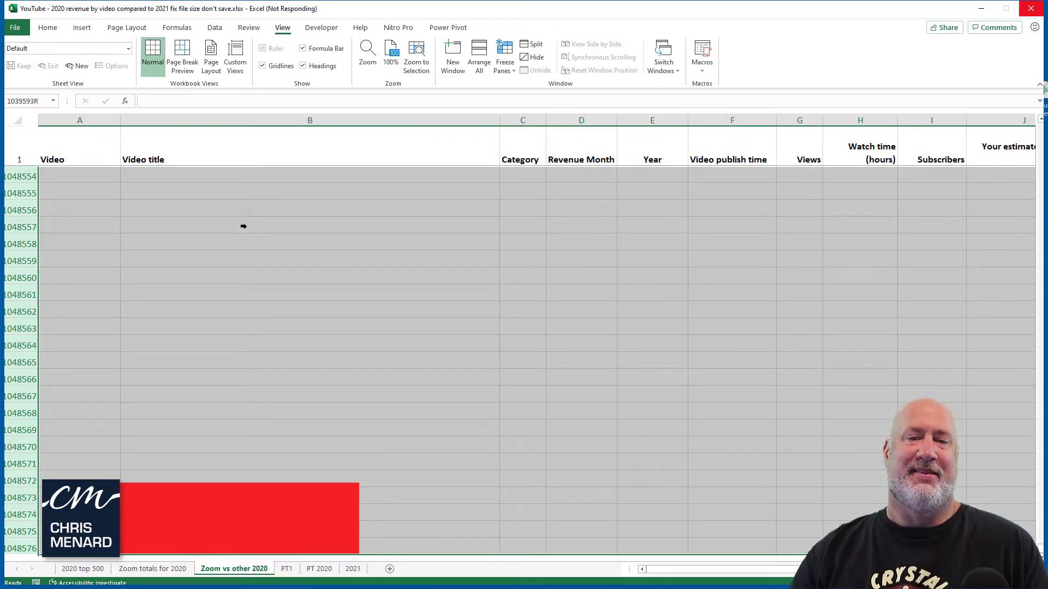
right_click(278, 225)
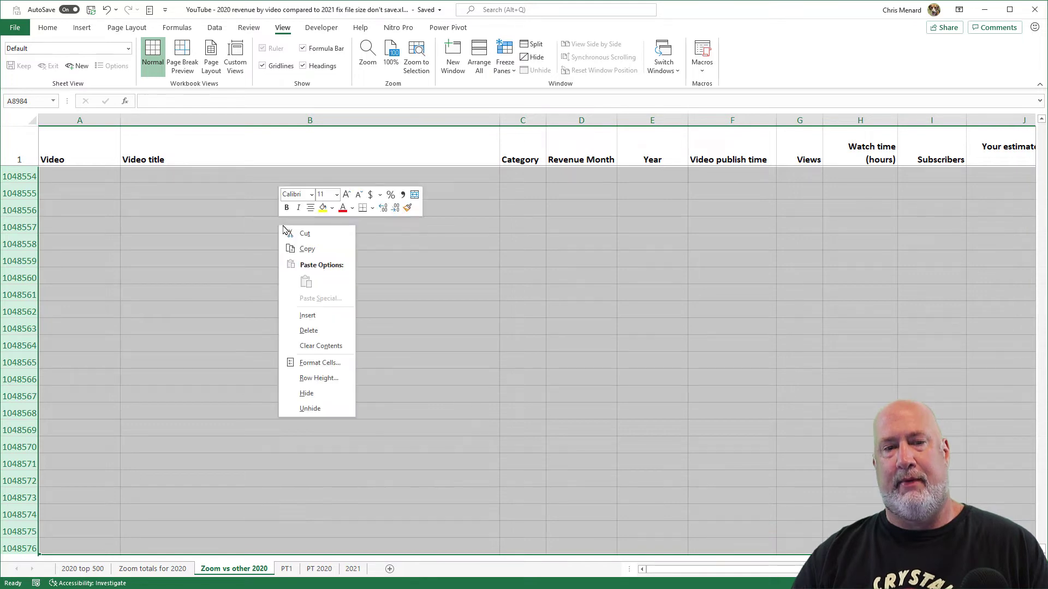
left_click(308, 330)
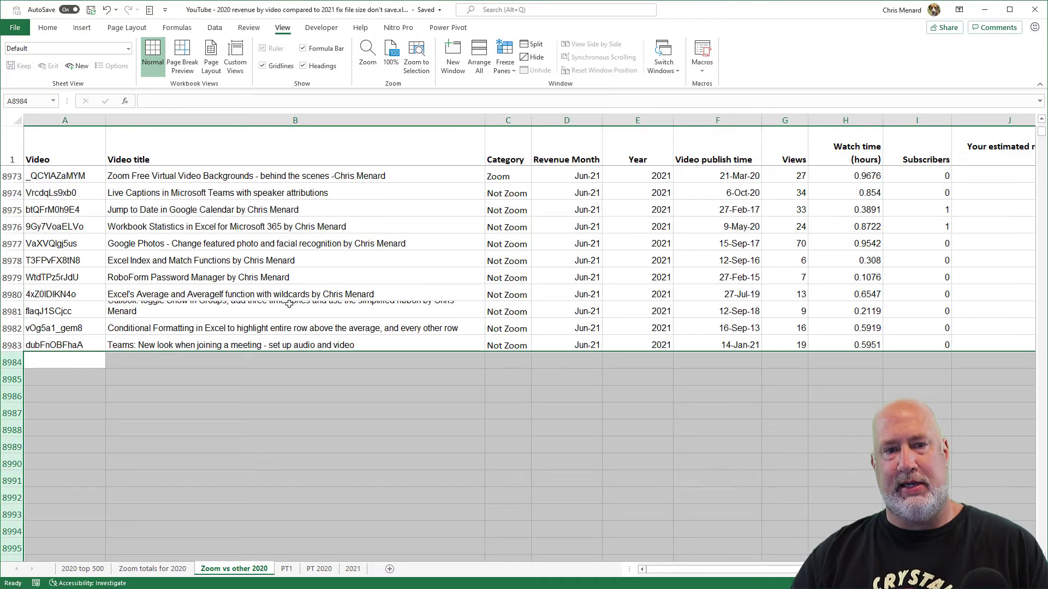
Save the trimmed workbook and confirm in File > Info it's now 1.56MB
left_click(91, 9)
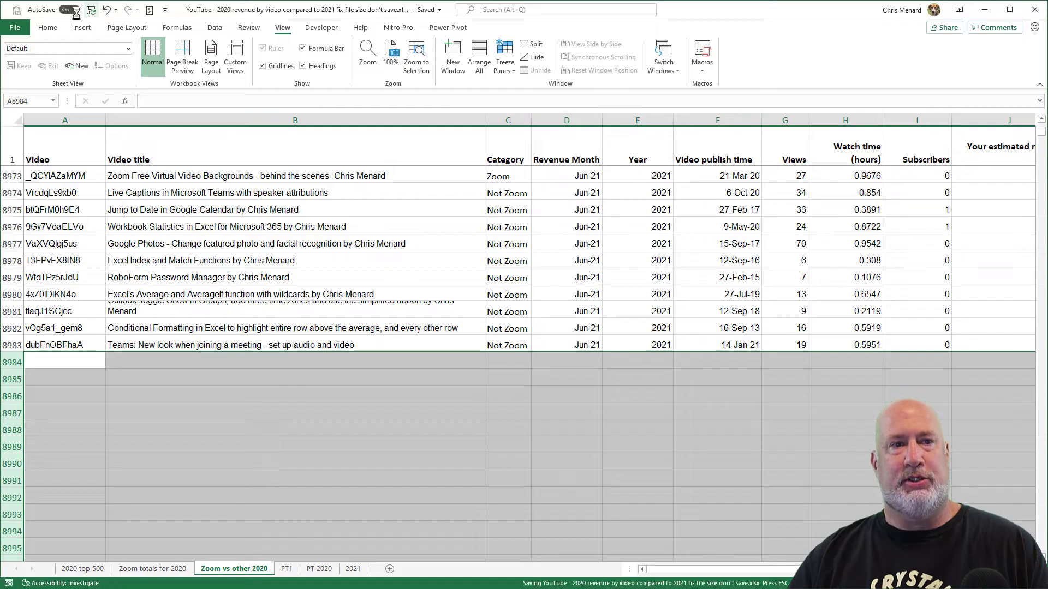
left_click(15, 27)
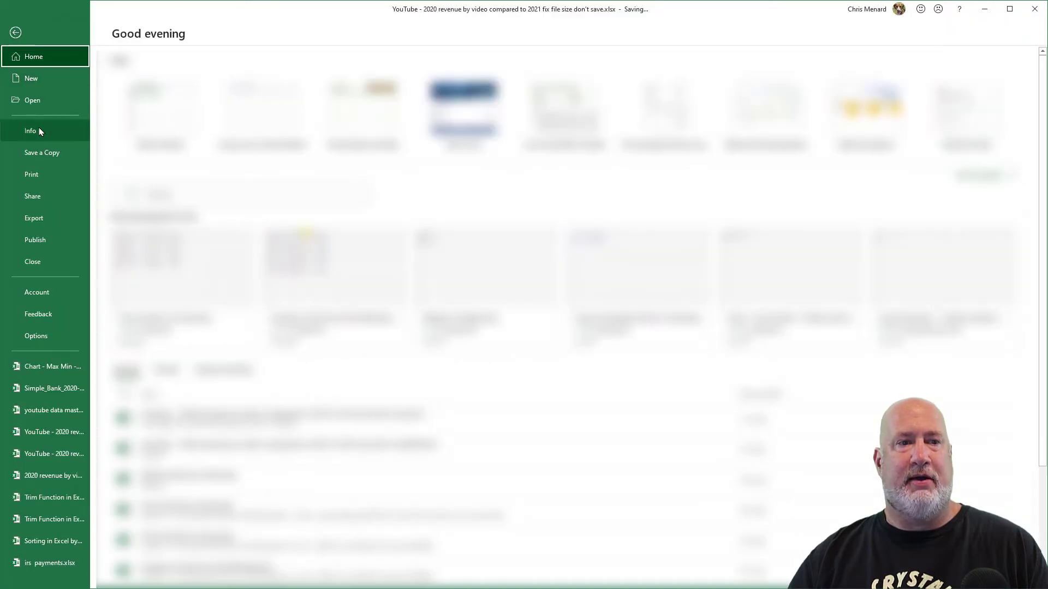
left_click(30, 131)
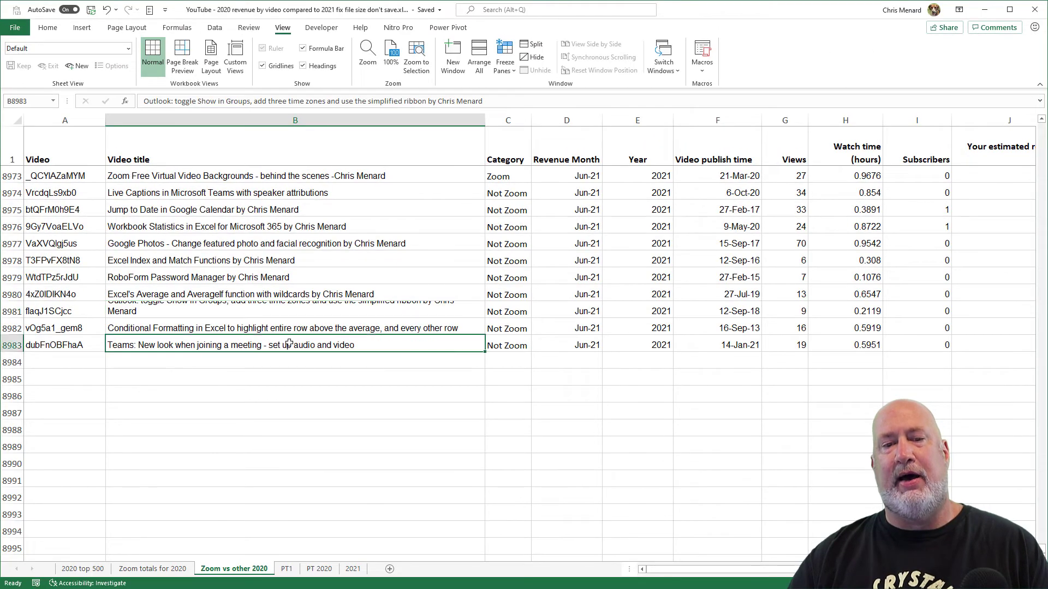
left_click(290, 344)
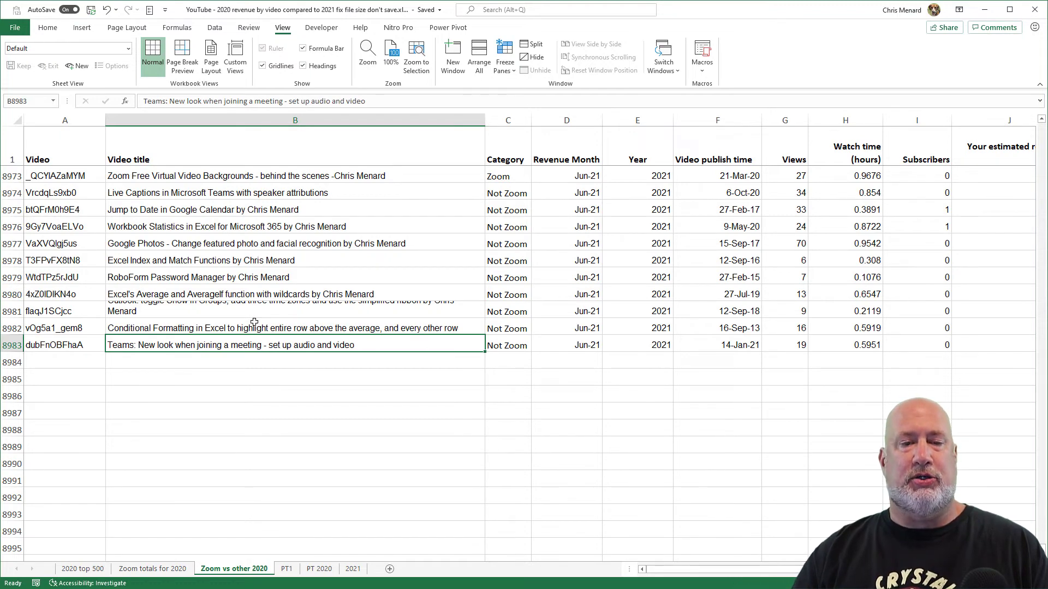
left_click(254, 323)
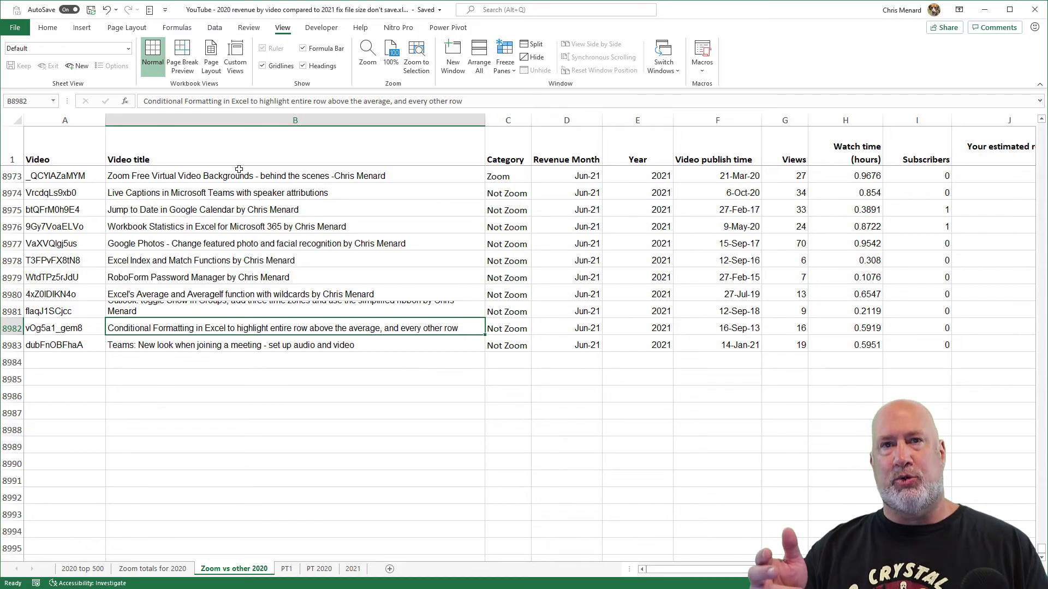